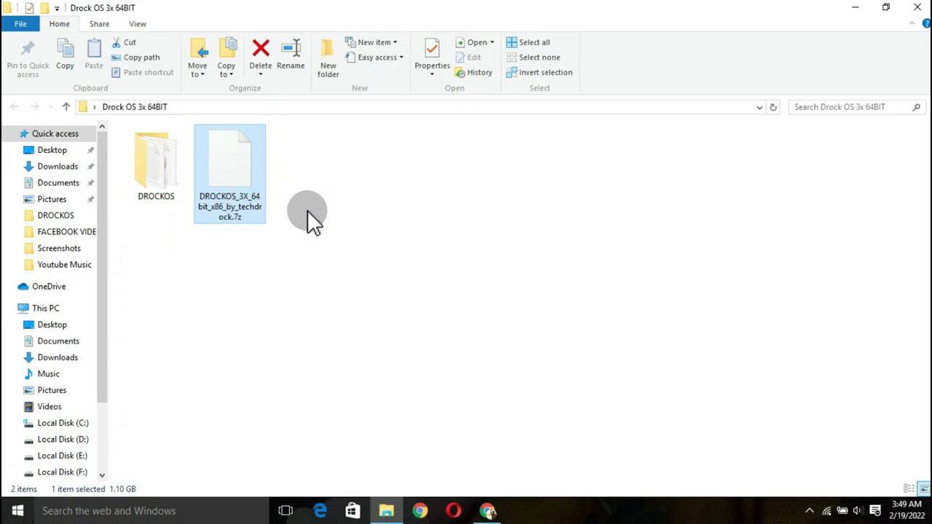
left_click(312, 218)
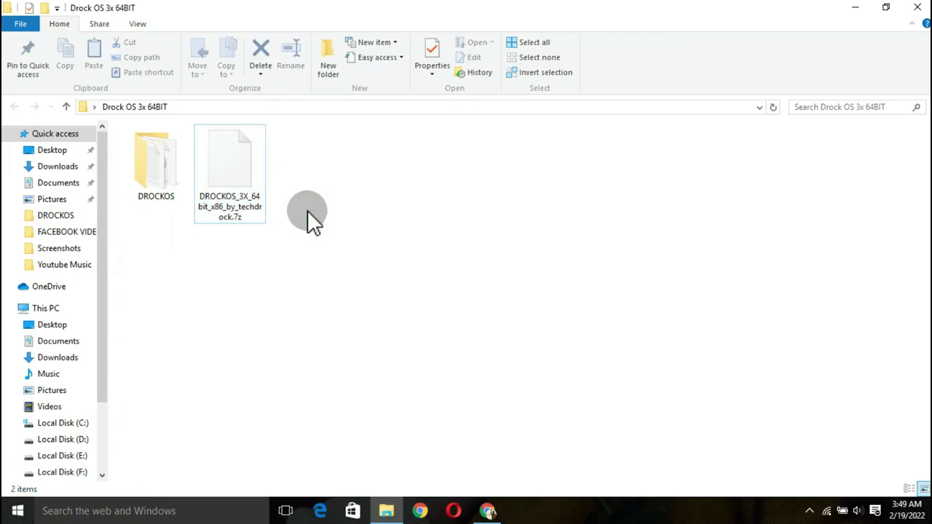
right_click(235, 178)
left_click(314, 198)
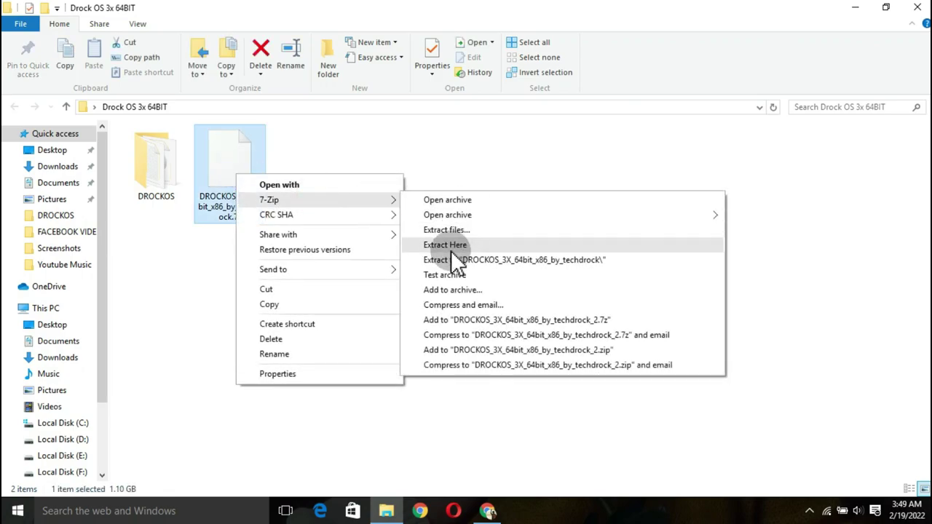
left_click(201, 263)
Step: Open the DROCKOS folder, minimize the open windows and launch DiskGenius from the desktop
double_click(160, 177)
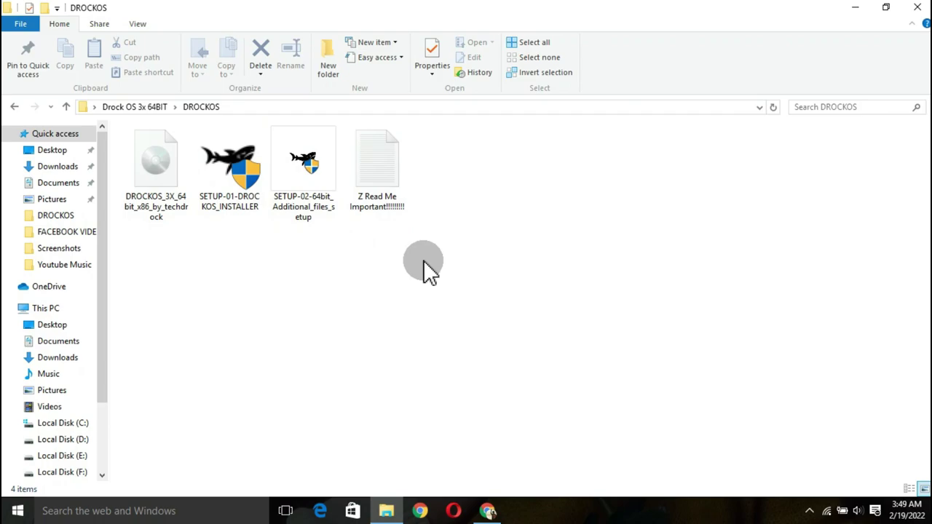
left_click(859, 9)
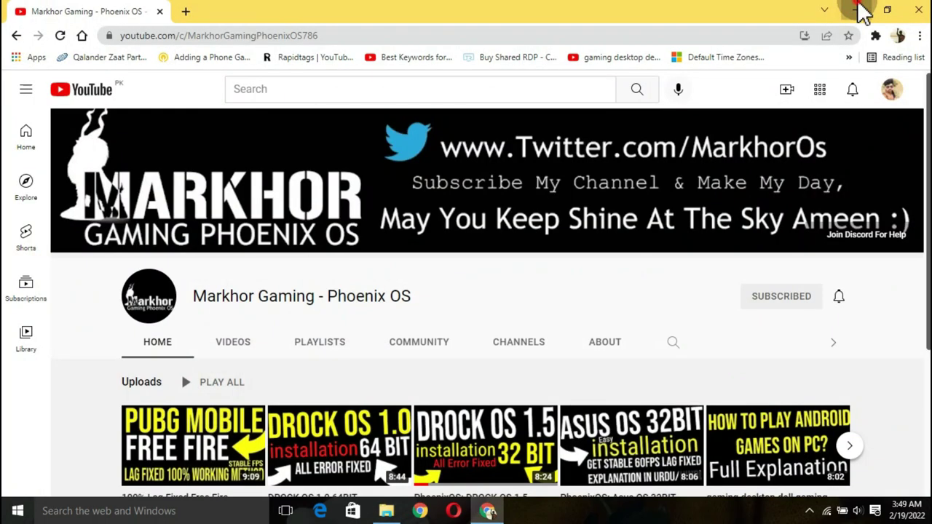
left_click(858, 9)
right_click(744, 167)
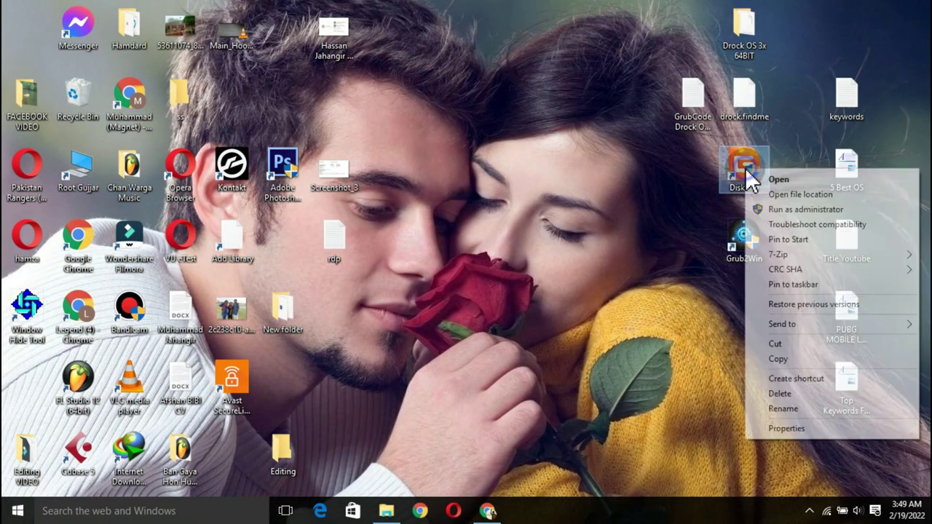
left_click(771, 179)
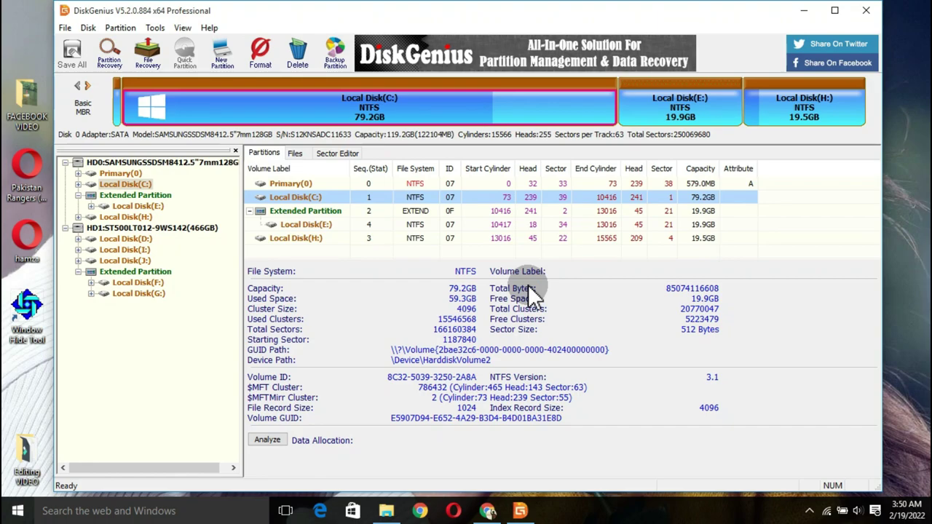
Step: Format the Local Disk (E:) partition as Ext4 with the volume label "Drock OS 3X"
left_click(311, 225)
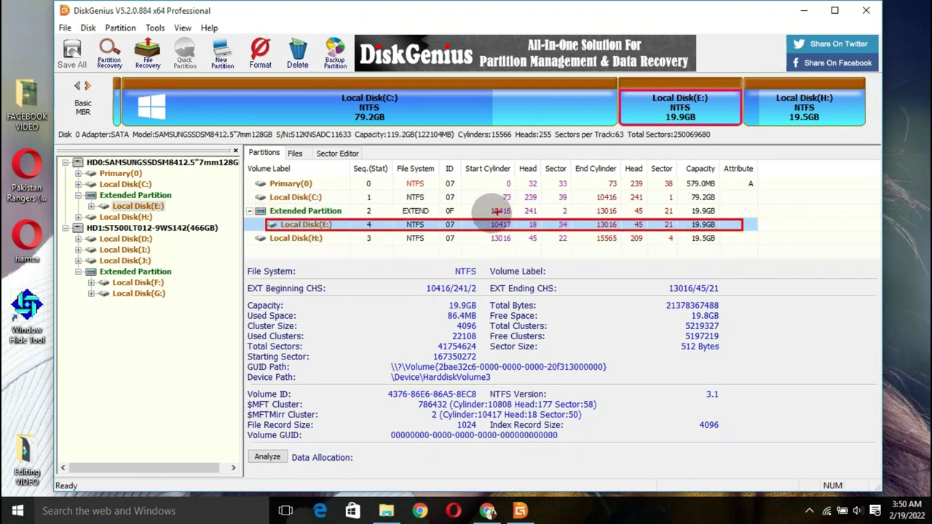
right_click(315, 235)
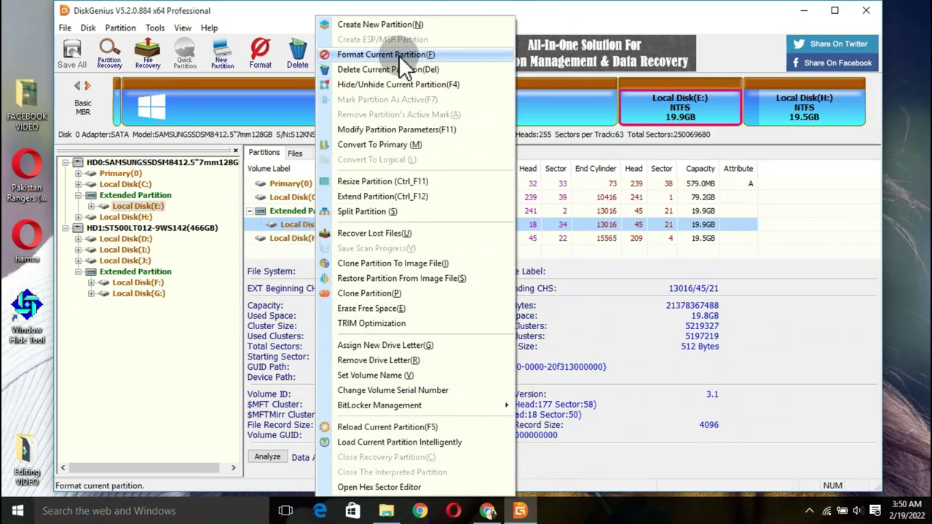
left_click(427, 56)
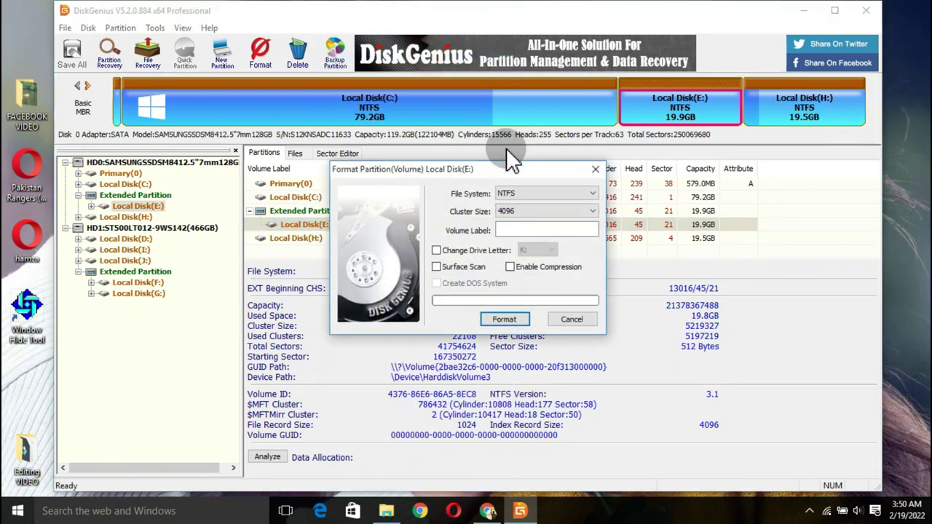
left_click(518, 193)
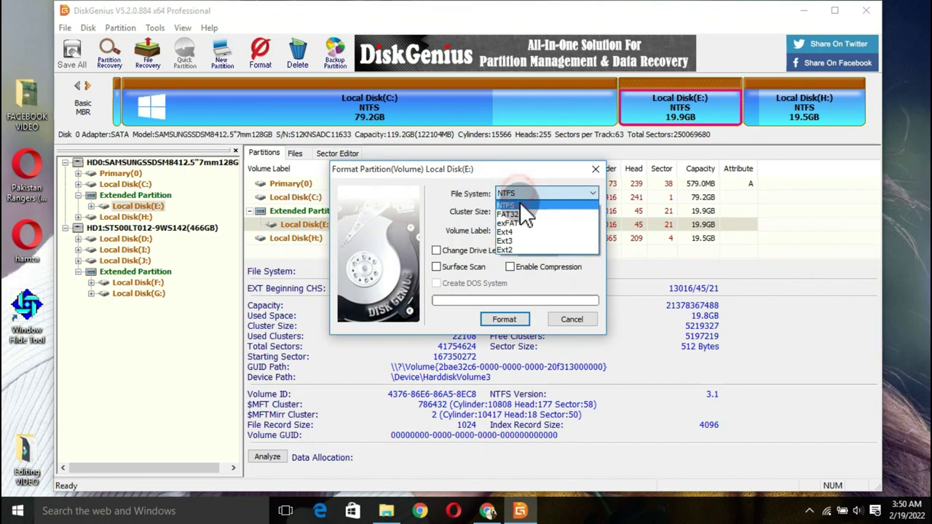
left_click(525, 231)
left_click(543, 230)
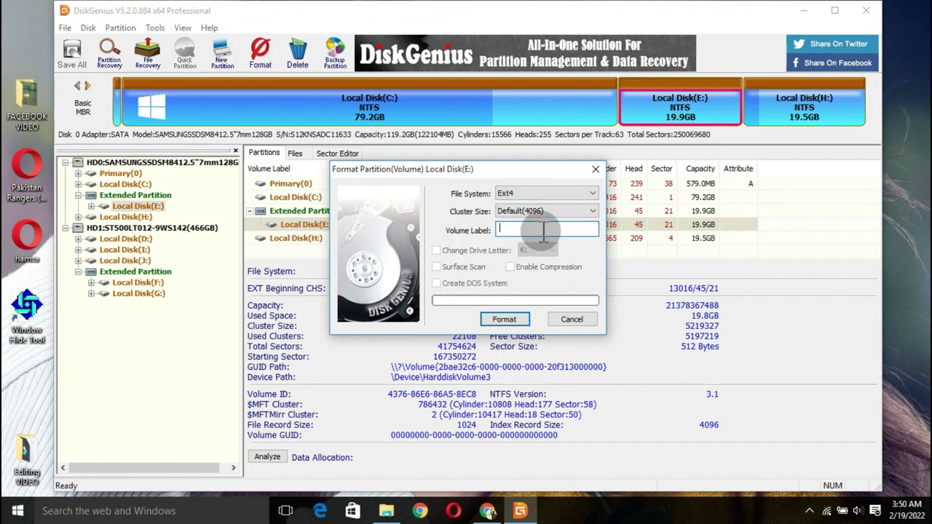
type("D")
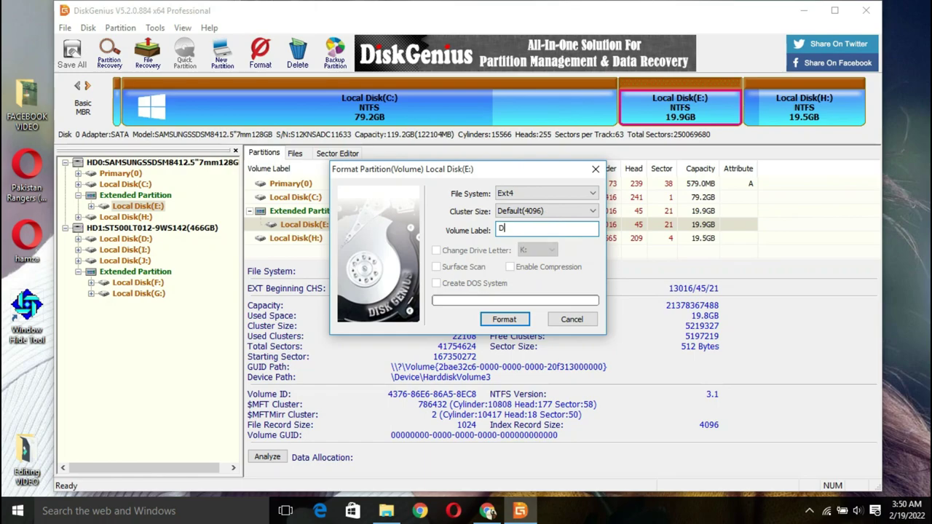
type("rock OS 3X")
left_click(515, 319)
left_click(445, 286)
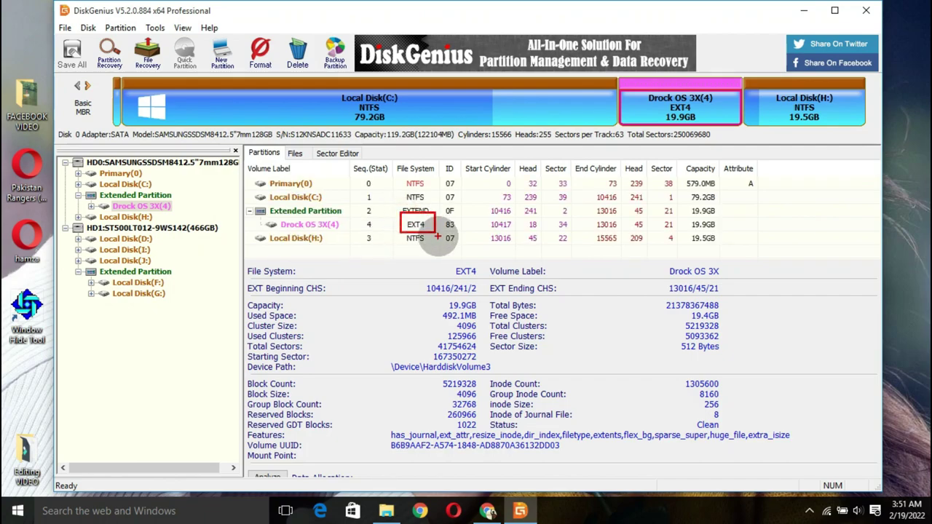
Step: Create a folder named "drock" in the root of the Drock OS 3X partition, agreeing to dismount it
left_click(305, 226)
double_click(305, 226)
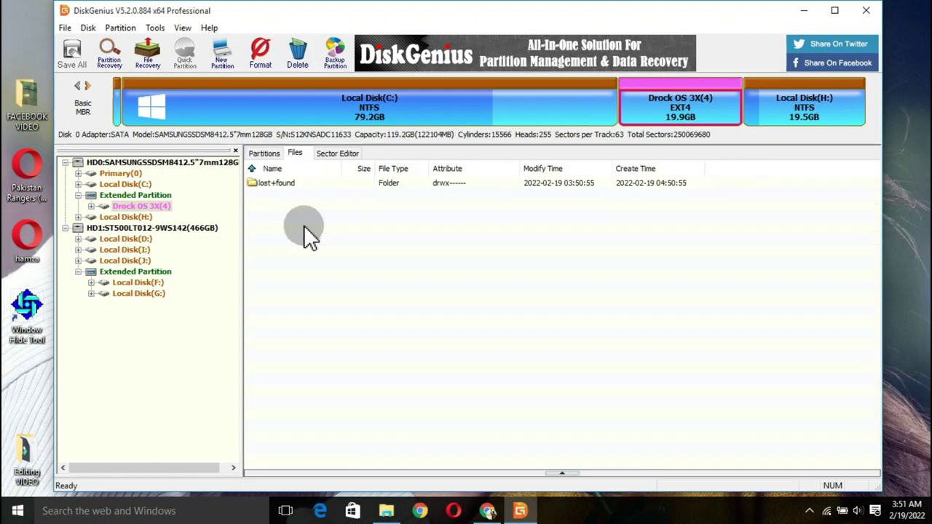
right_click(310, 217)
left_click(357, 302)
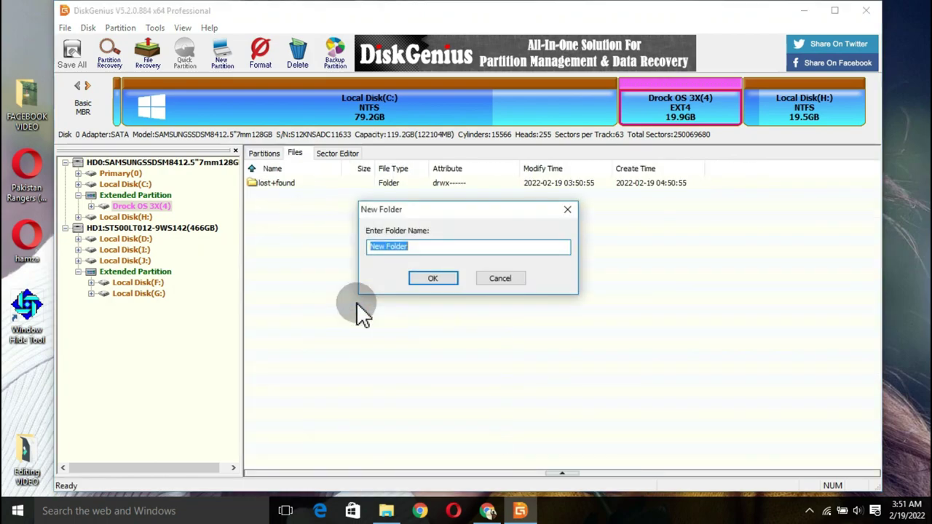
type("drock")
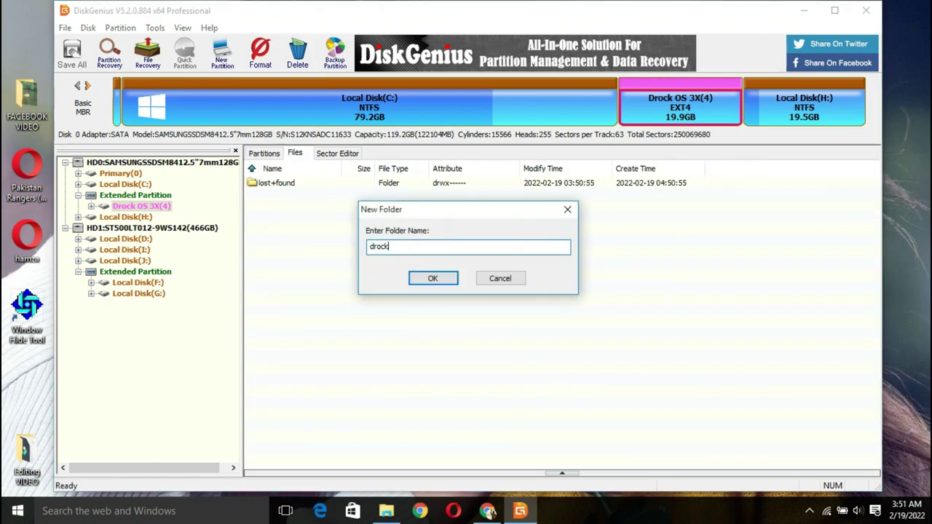
left_click(435, 279)
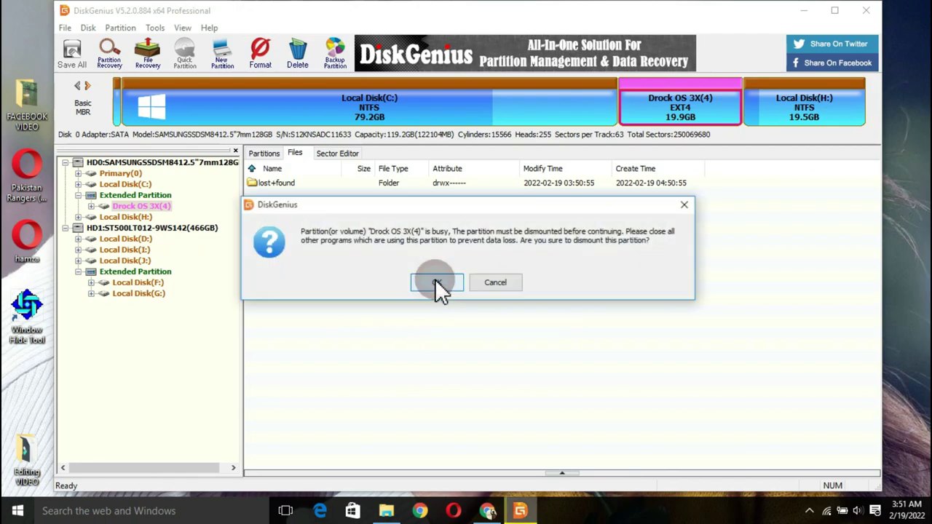
left_click(432, 283)
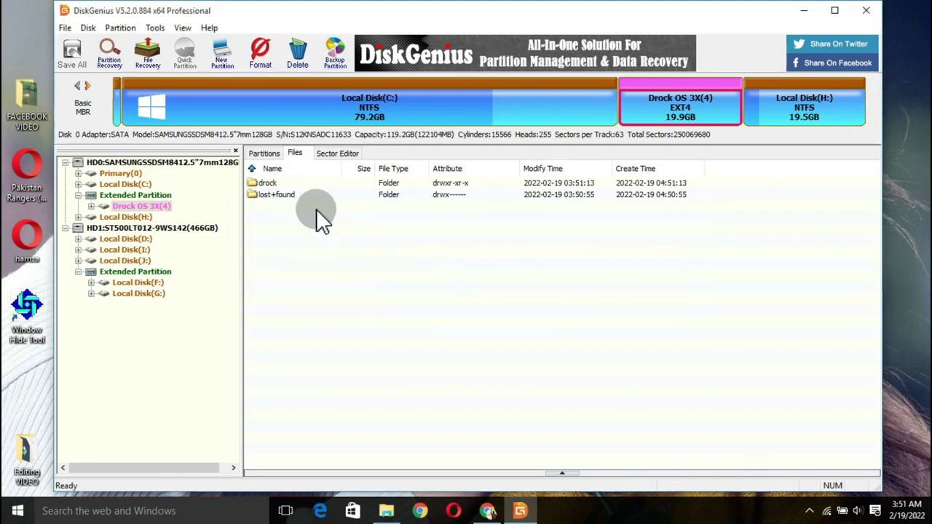
Step: Create a folder named "data" inside the drock folder
left_click(265, 183)
double_click(266, 186)
right_click(339, 245)
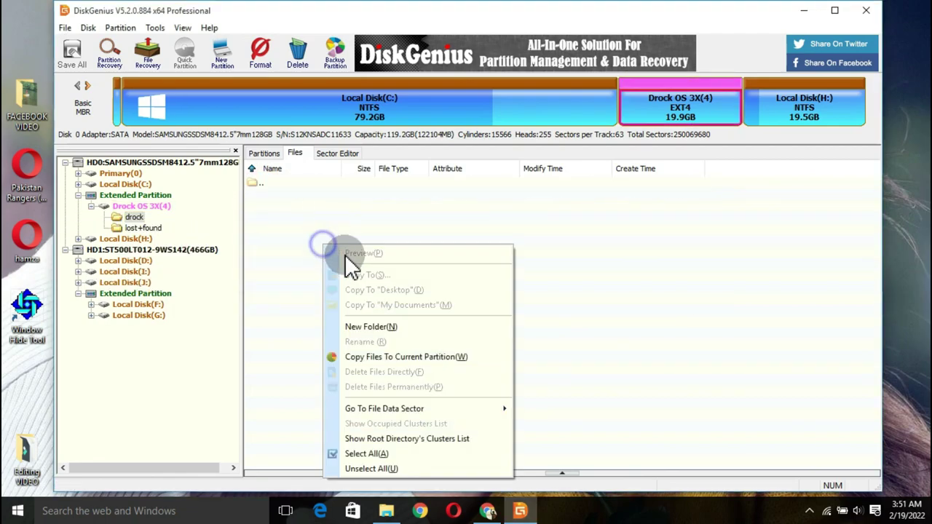
left_click(379, 327)
type("data")
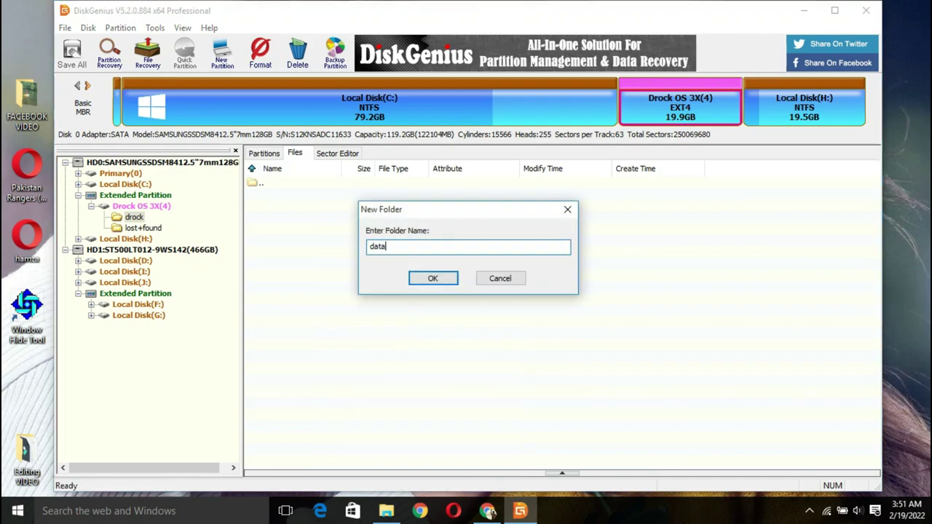
left_click(433, 279)
left_click(429, 279)
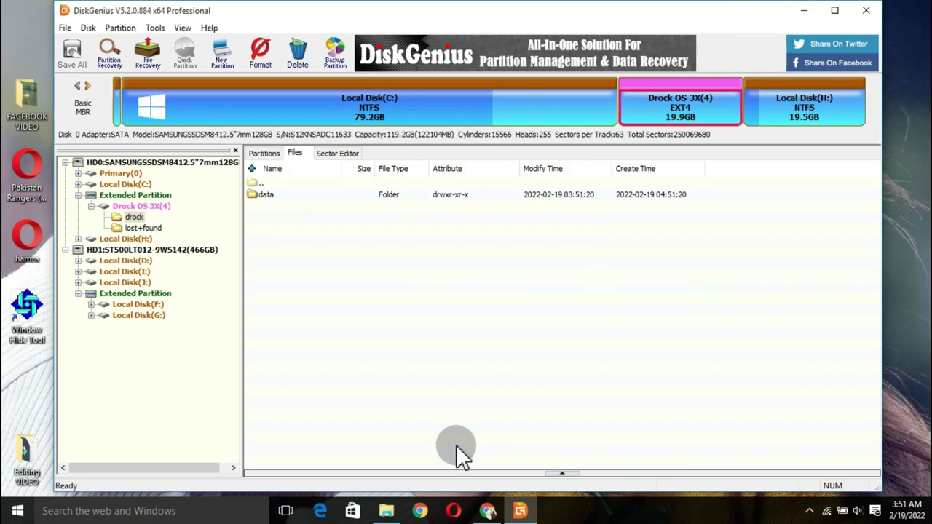
Step: Switch to File Explorer and select the DROCKOS_3X_64bit_x86_by_techdrock disc image
left_click(386, 510)
left_click(125, 193)
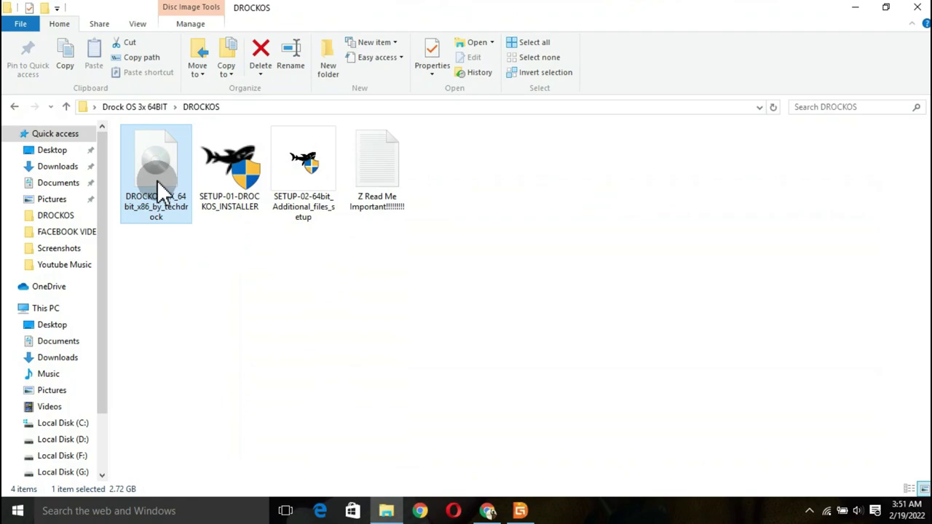
right_click(146, 163)
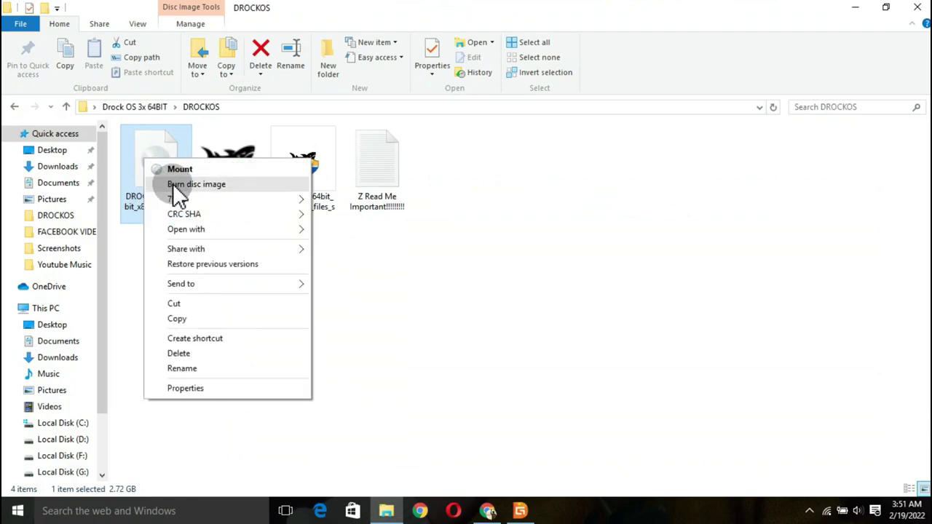
mouse_move(182, 200)
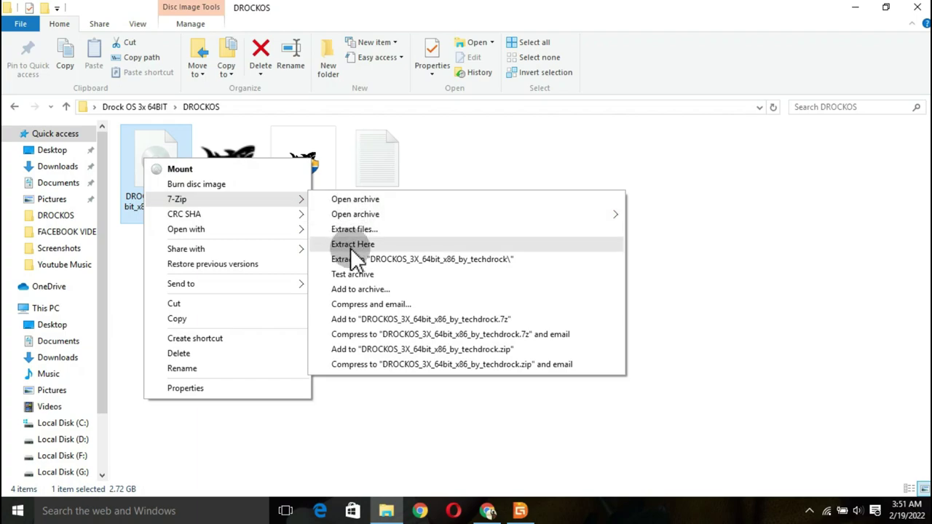
mouse_move(181, 249)
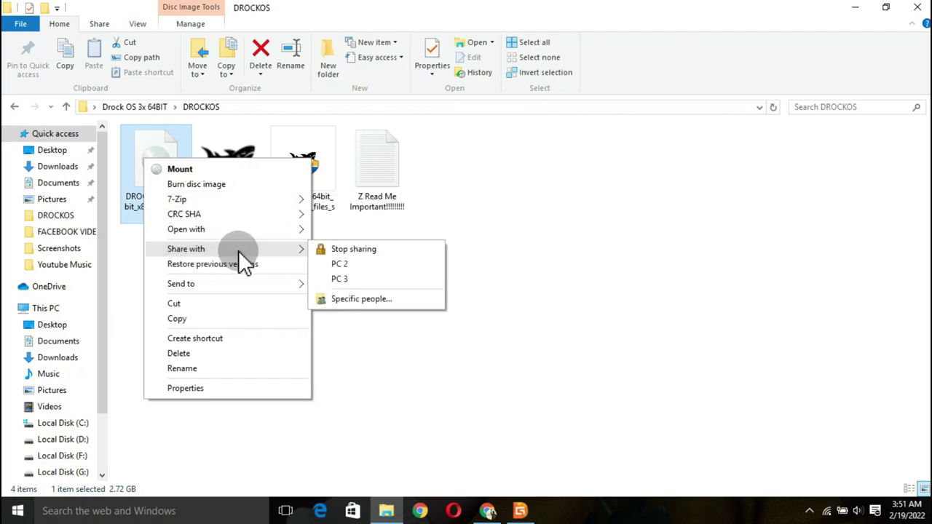
mouse_move(239, 220)
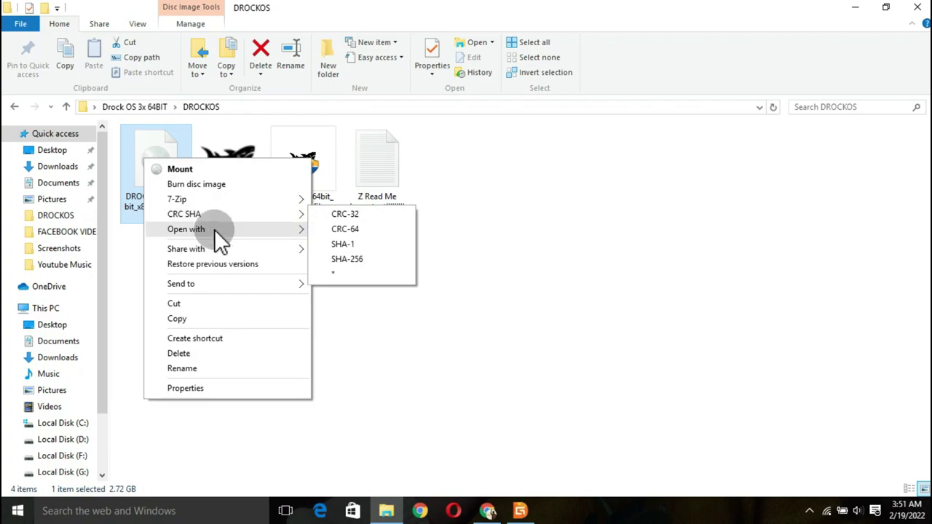
left_click(124, 271)
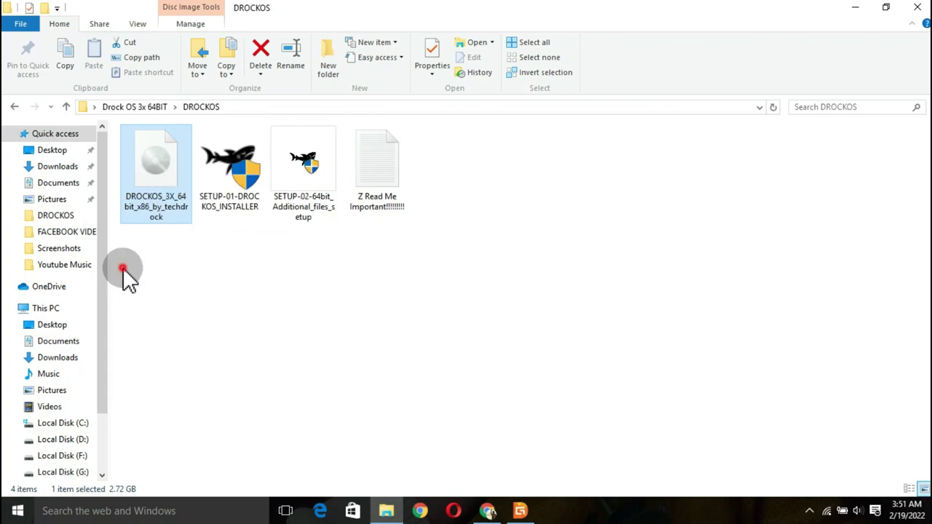
Step: Open the DROCKOS_3X_64bit_x86_by_techdrock disc image with Windows Explorer
right_click(147, 188)
mouse_move(211, 257)
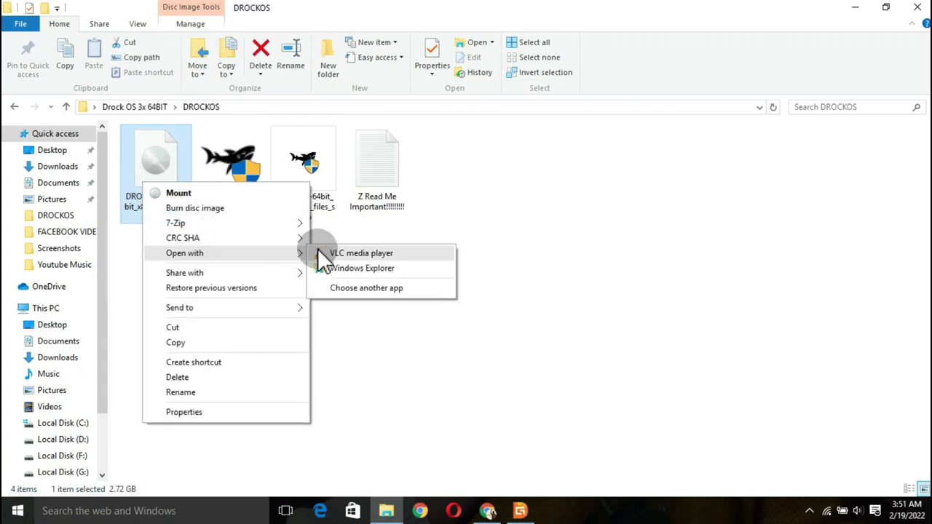
left_click(358, 270)
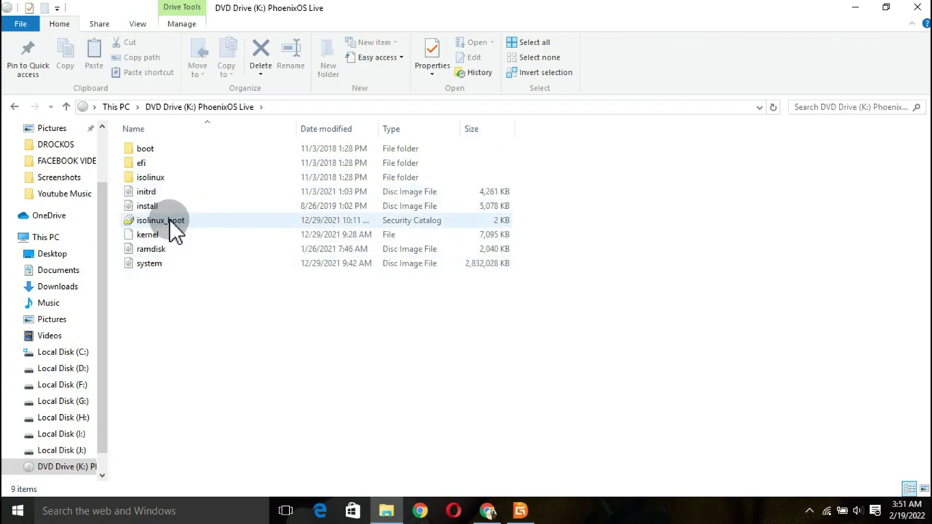
Step: Copy initrd, install, kernel, ramdisk and system from the mounted disc image into the drock folder in DiskGenius
left_click(146, 192)
left_click(147, 207, "ctrl")
left_click(148, 235, "ctrl")
left_click(152, 249, "ctrl")
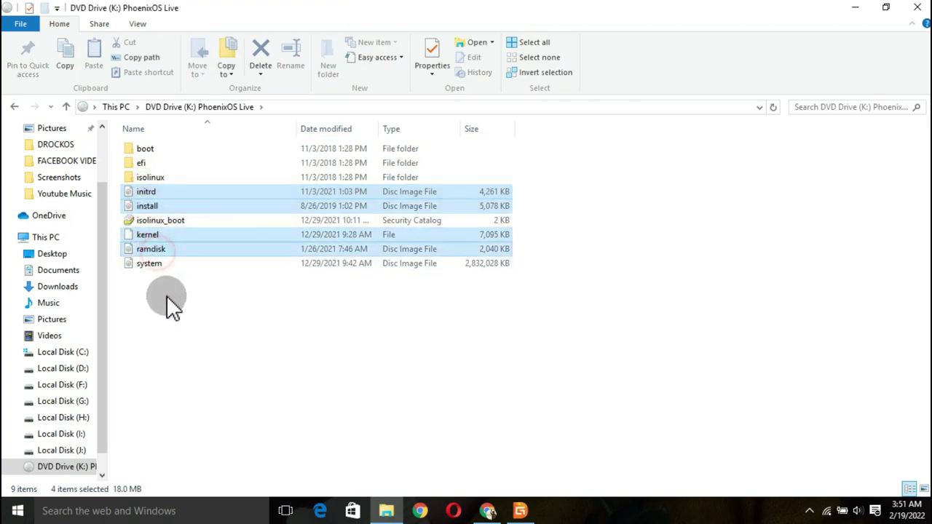
left_click(150, 264, "ctrl")
left_click_drag(143, 231, 385, 302)
left_click(439, 284)
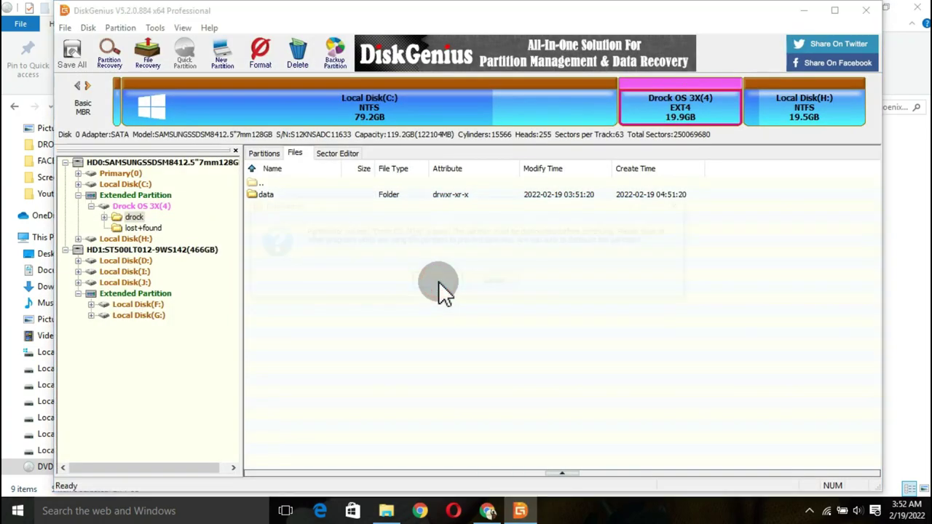
left_click(437, 281)
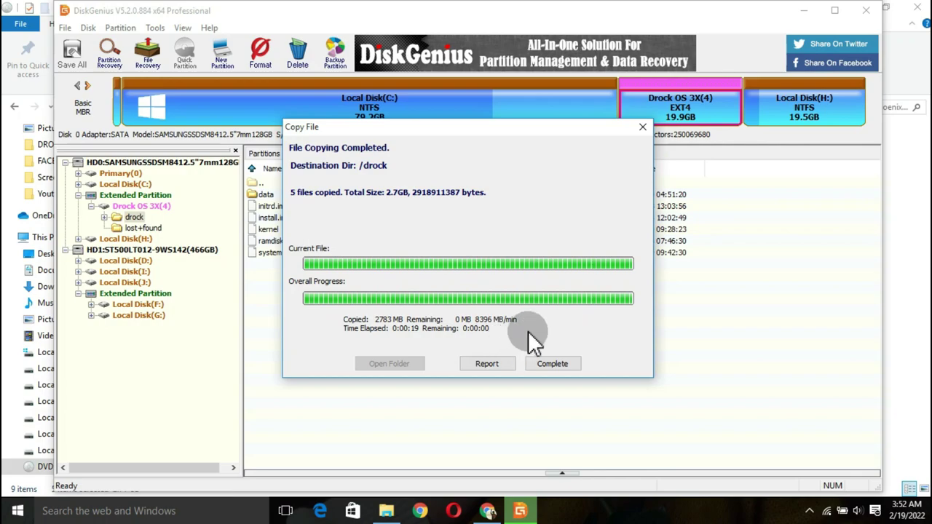
left_click(551, 364)
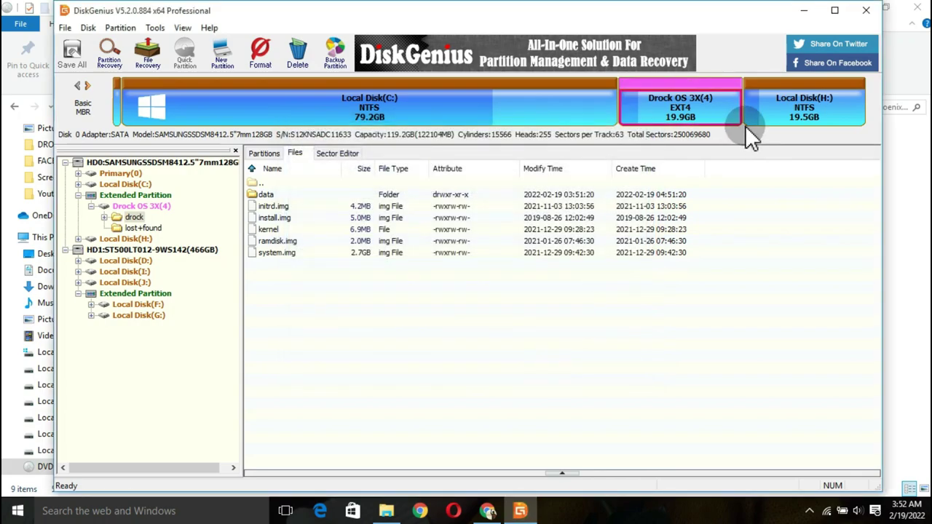
Step: Minimize the DiskGenius and File Explorer windows to get back to the desktop
left_click(802, 20)
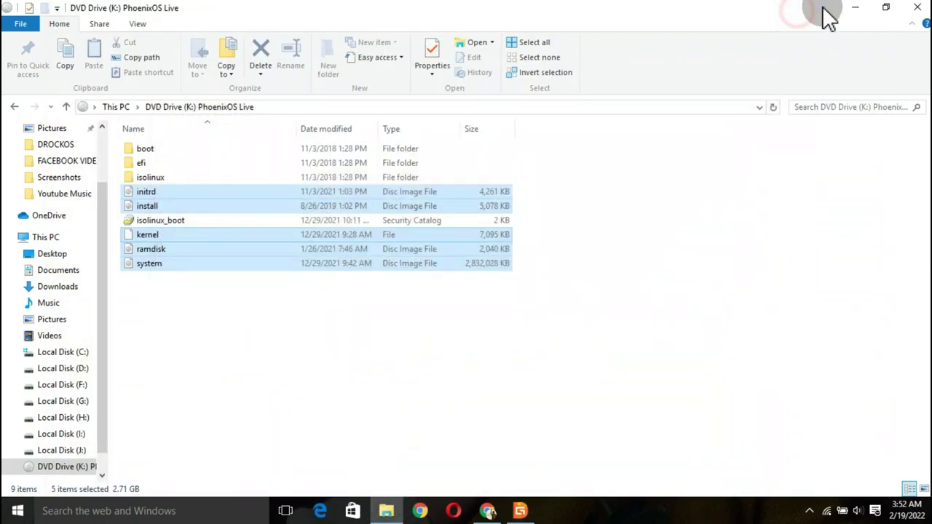
left_click(857, 11)
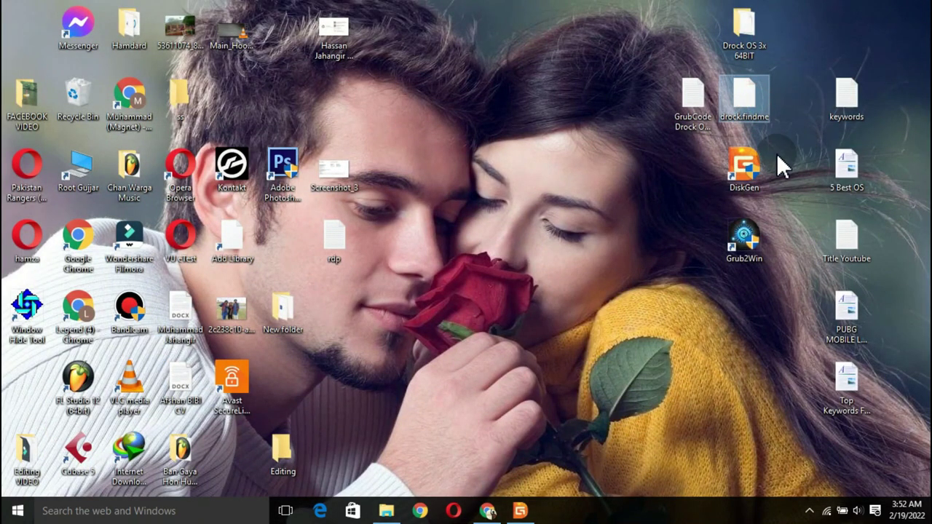
Step: Copy drock.findme from the desktop into the drock folder in DiskGenius, agreeing to dismount the partition, and close DiskGenius
left_click(744, 98)
left_click_drag(721, 73, 783, 133)
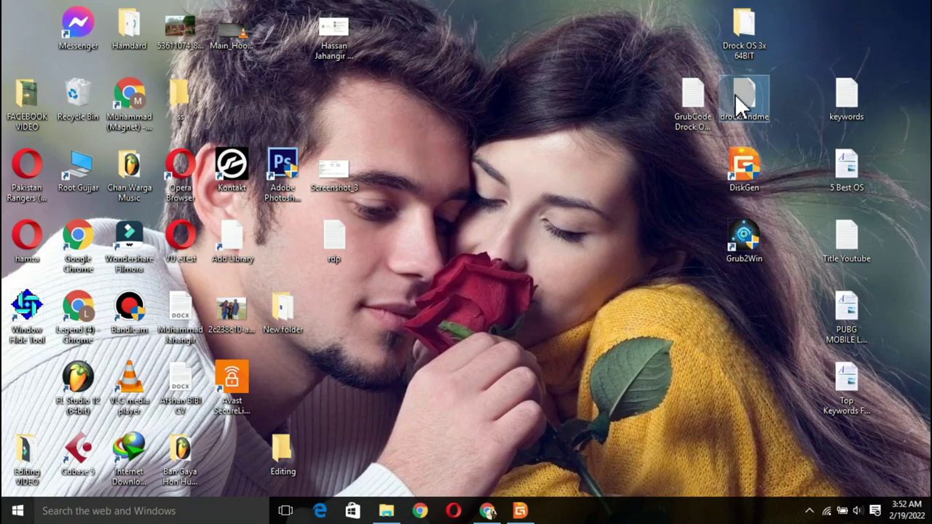
left_click_drag(741, 95, 484, 325)
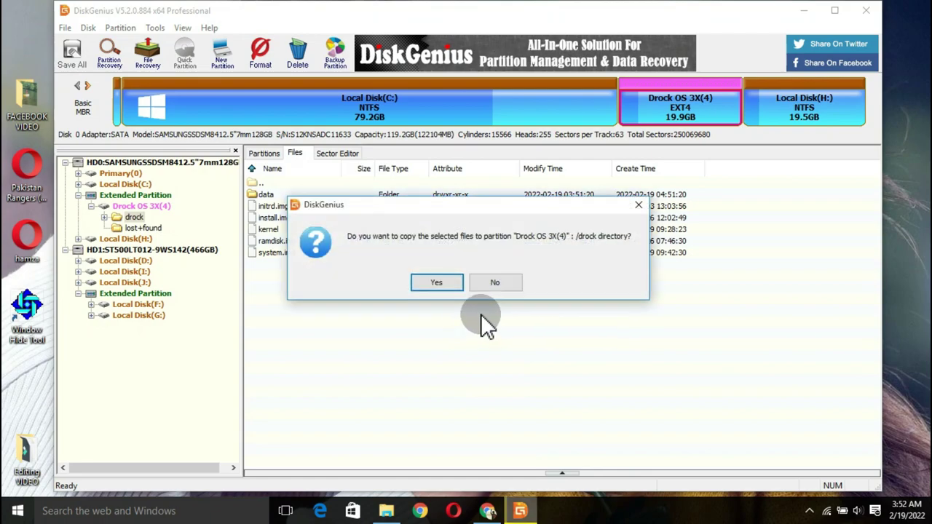
left_click(438, 283)
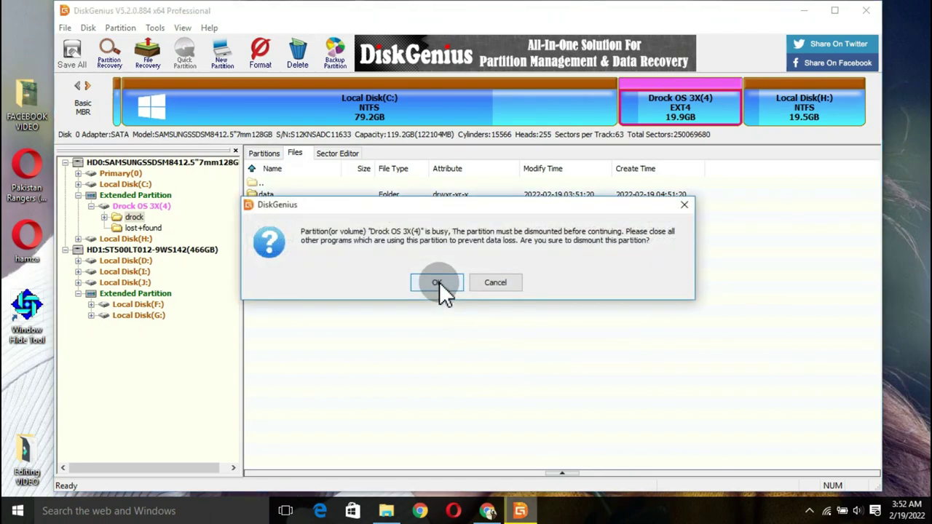
left_click(439, 283)
left_click(552, 365)
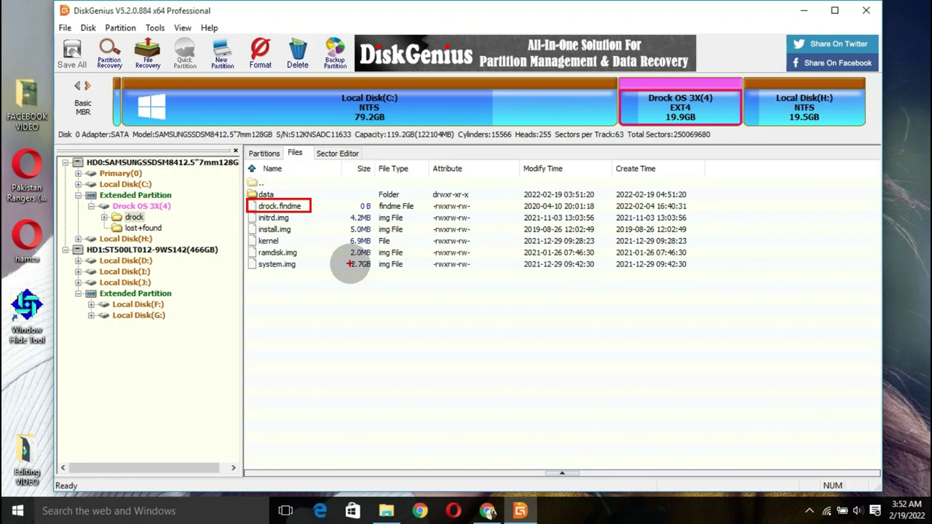
left_click(865, 10)
Step: Open the GrubCode Drock OS 64bit text file from the desktop, copy all of its code, and minimize Notepad
left_click(693, 125)
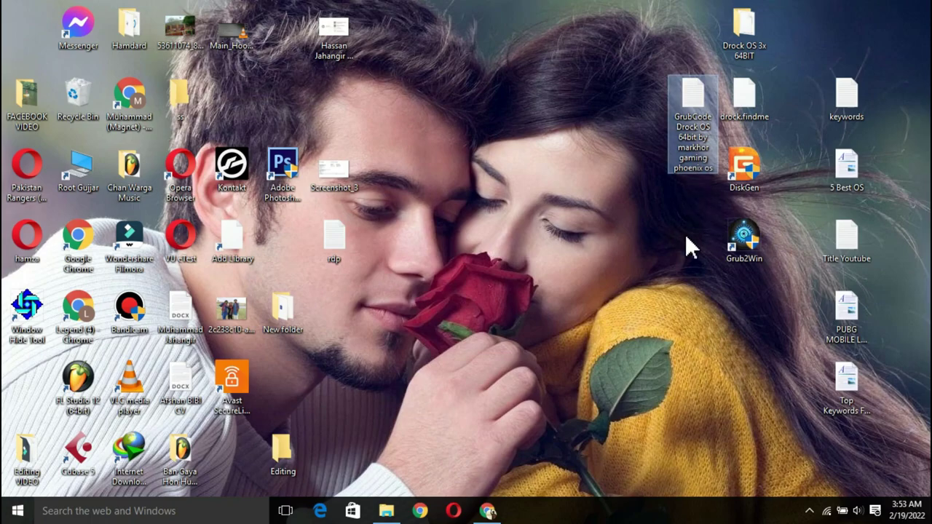
double_click(700, 106)
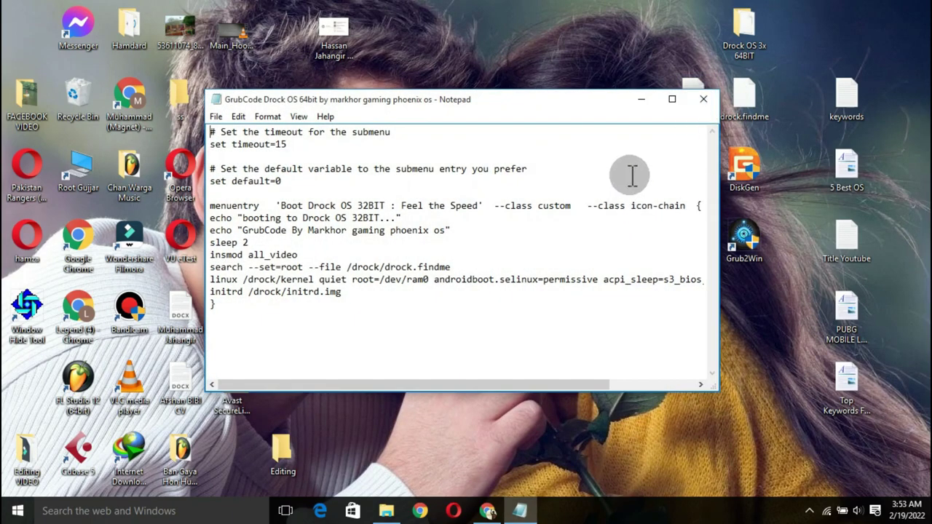
left_click(642, 99)
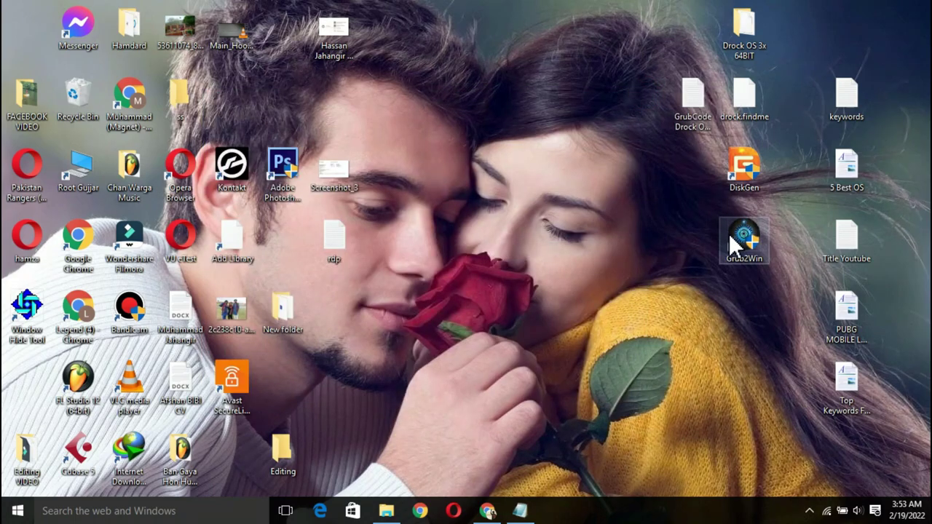
left_click(520, 511)
left_click(465, 315)
left_click(464, 241)
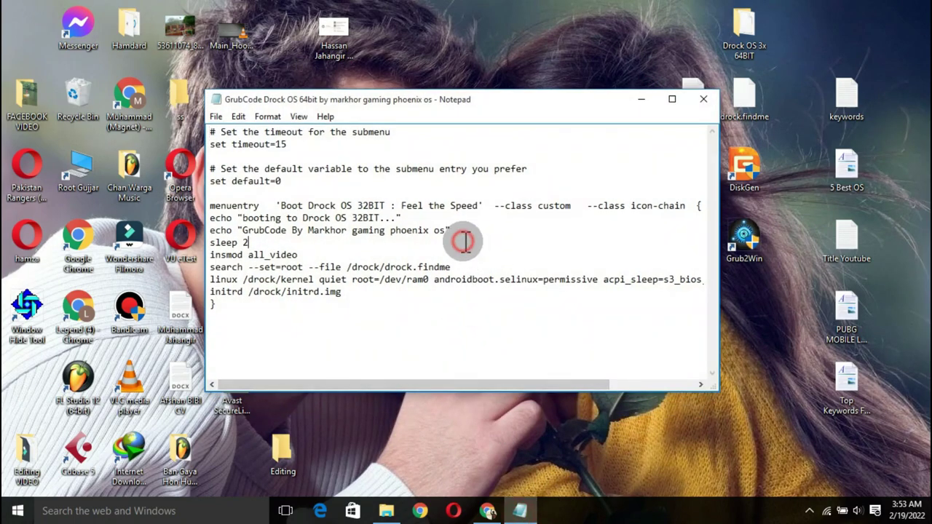
key("ctrl+a")
right_click(339, 206)
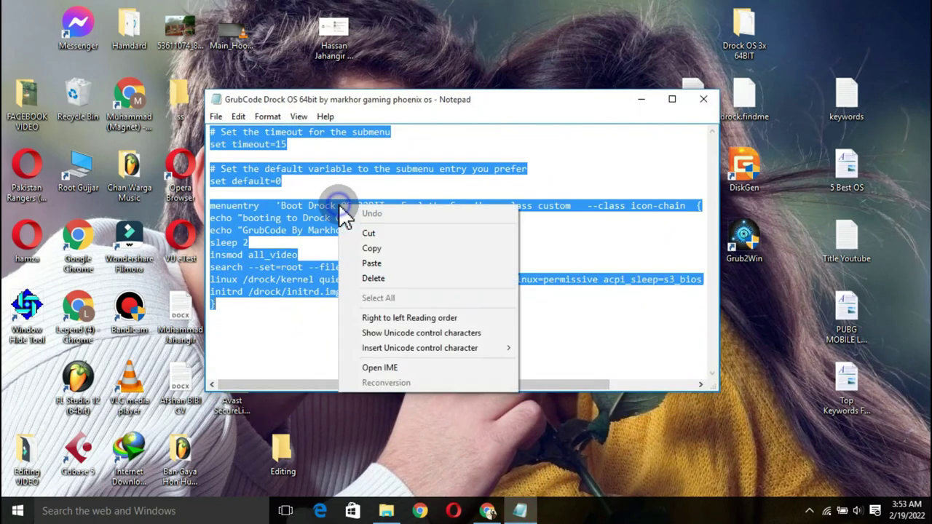
left_click(393, 250)
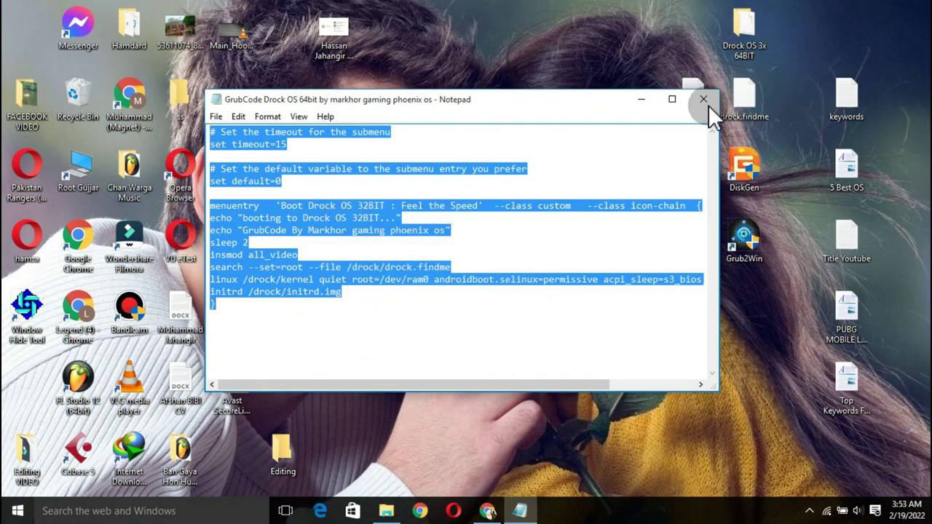
left_click(641, 102)
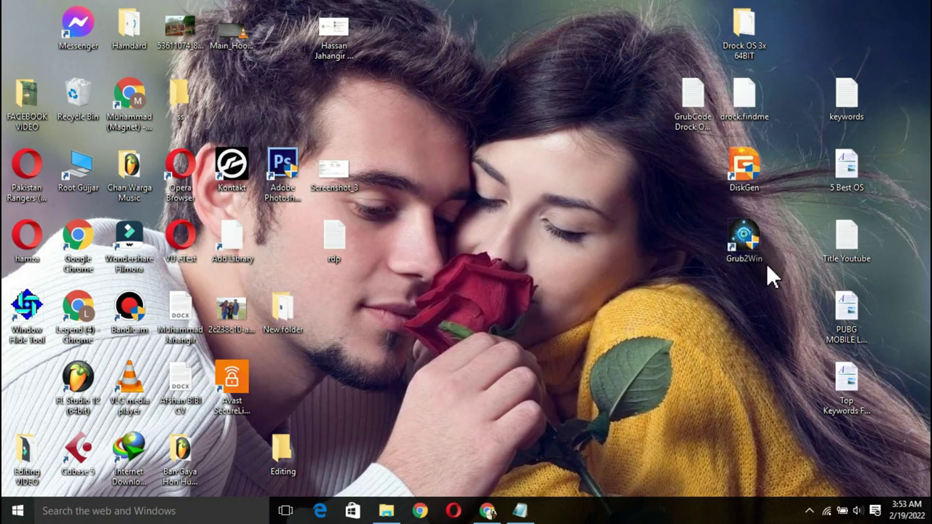
Step: Launch Grub2Win and add a new boot menu entry of type submenu titled Drock OS 3X
double_click(753, 241)
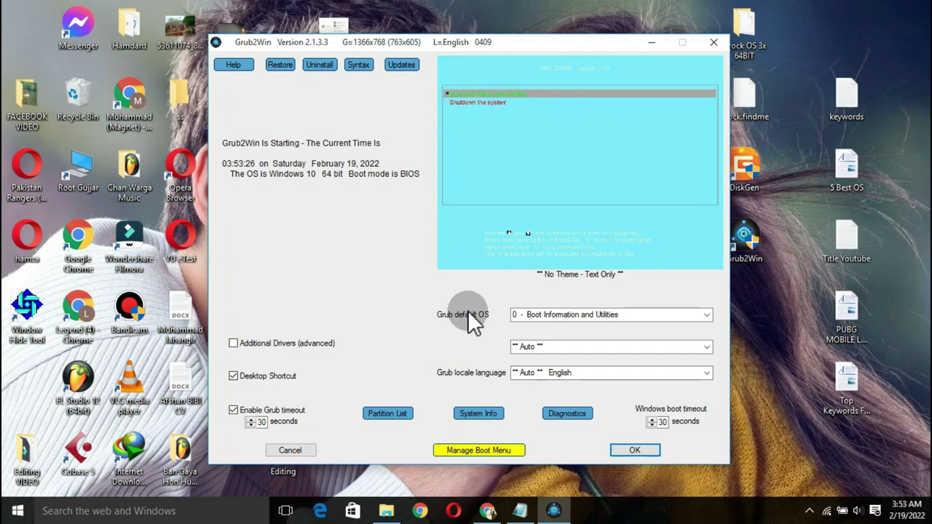
left_click(483, 452)
left_click(437, 67)
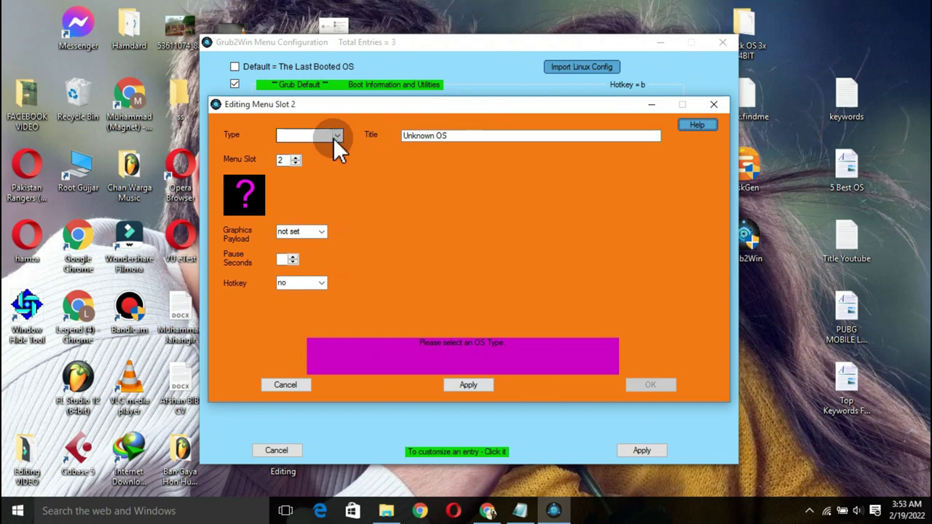
left_click(338, 137)
left_click(318, 266)
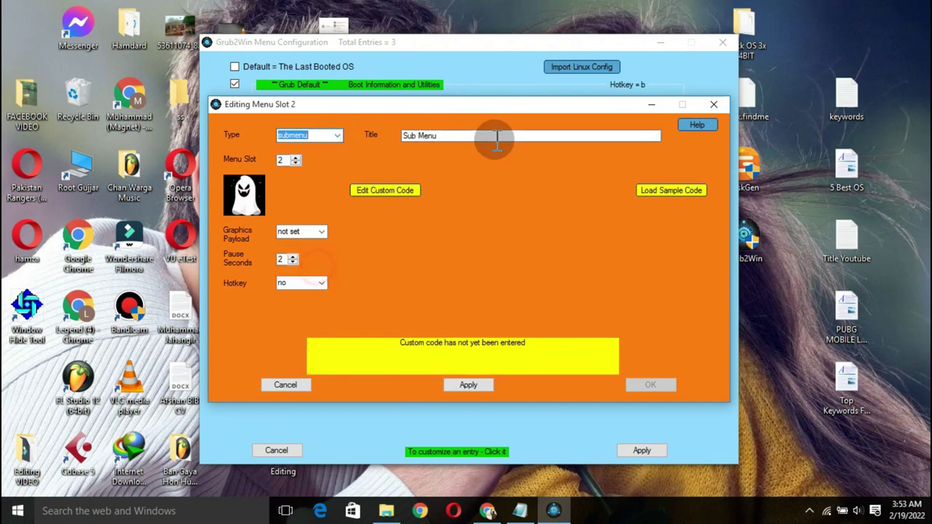
left_click(481, 137)
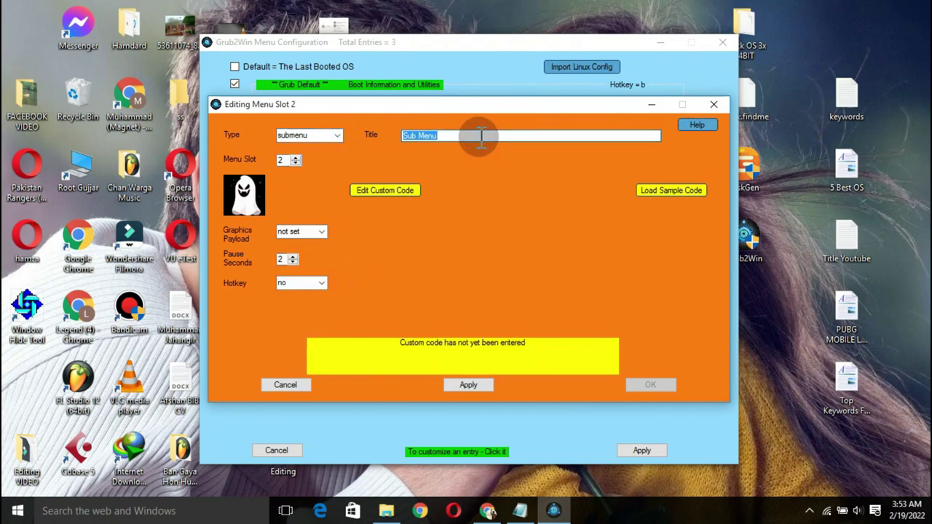
type("Drock OS 3X")
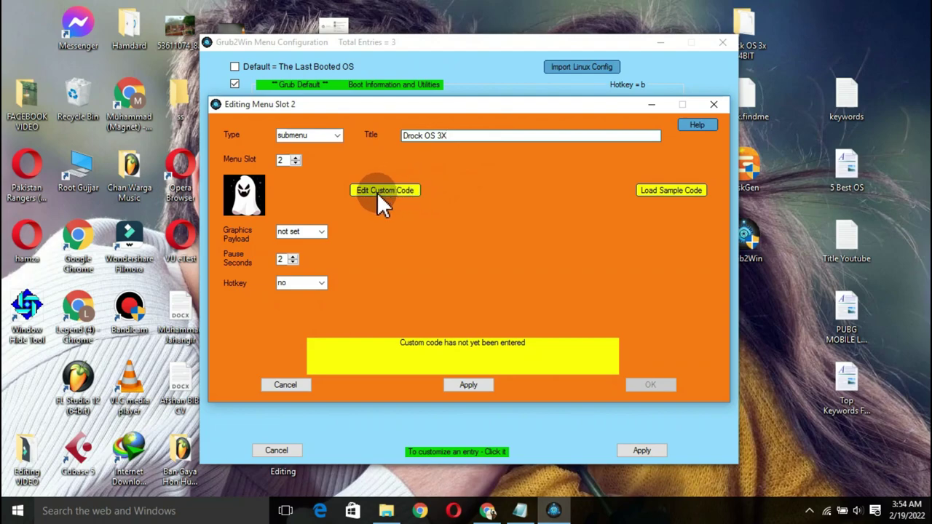
Step: Paste the copied GRUB code as the entry's custom code, save it, and apply the Drock OS 3X menu entry
left_click(379, 194)
right_click(392, 172)
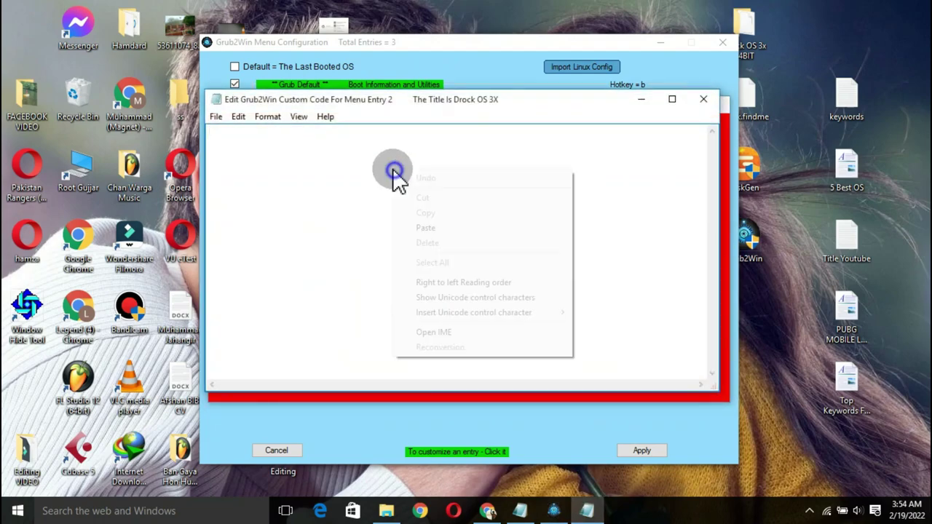
left_click(426, 228)
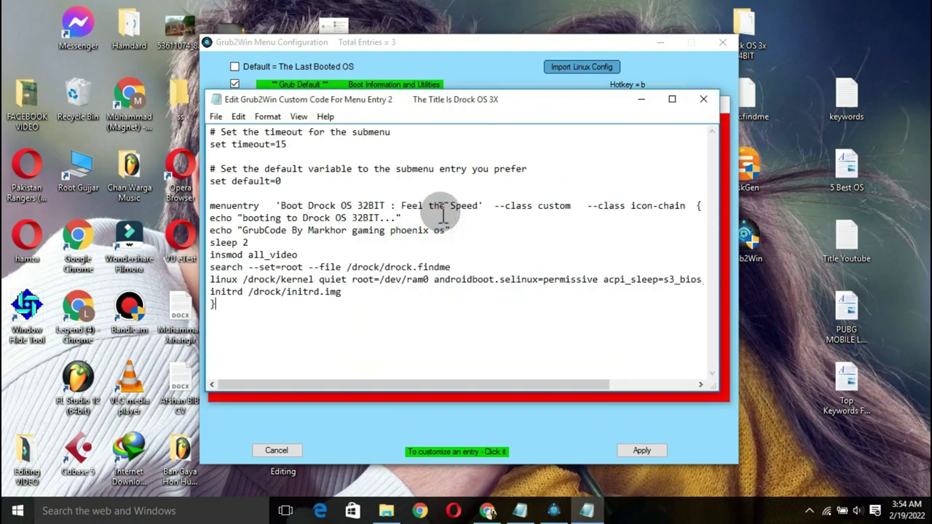
left_click(705, 105)
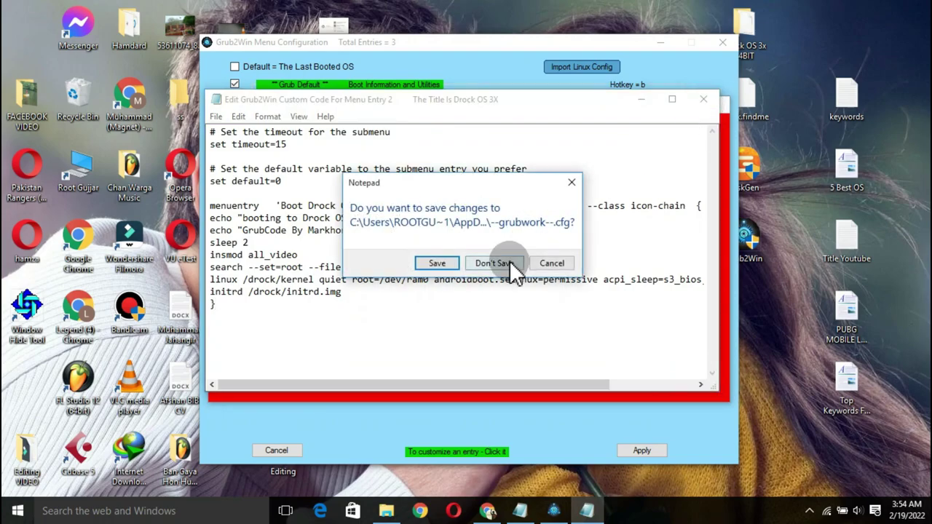
left_click(437, 264)
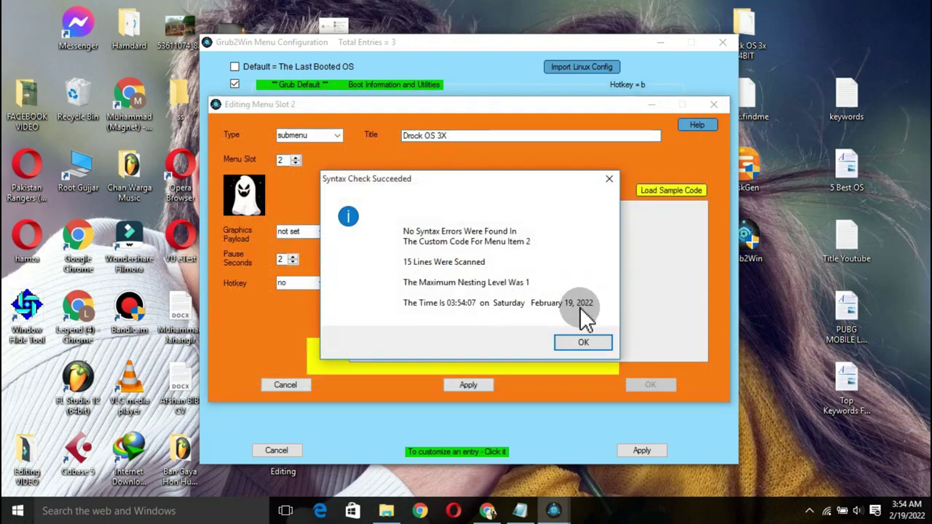
left_click(580, 342)
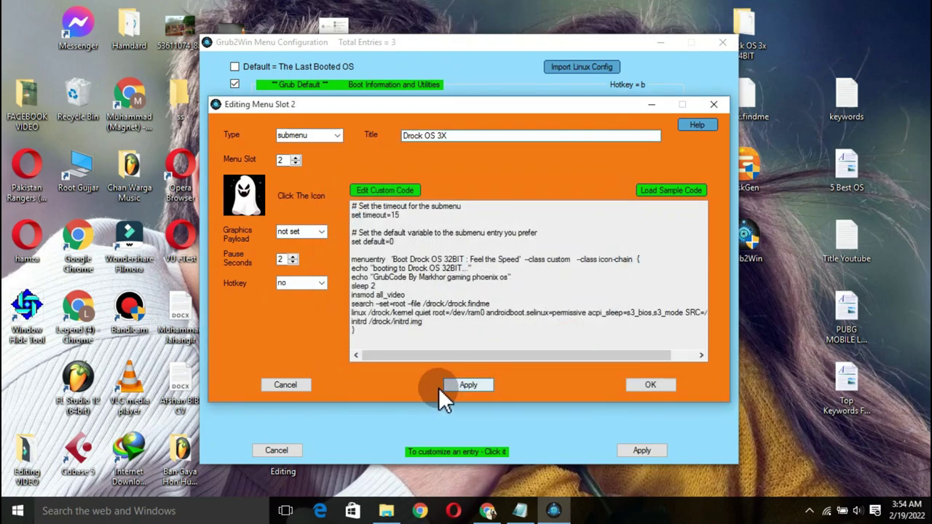
left_click(474, 383)
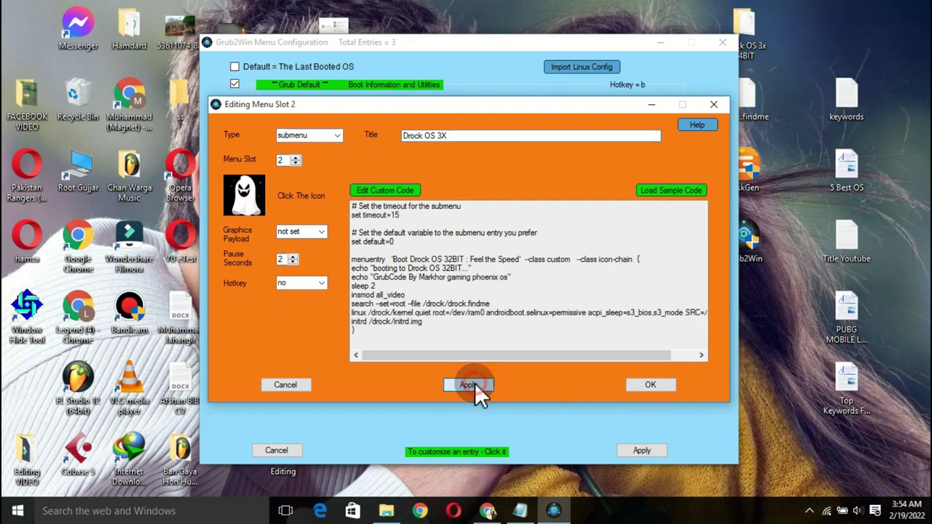
left_click(651, 385)
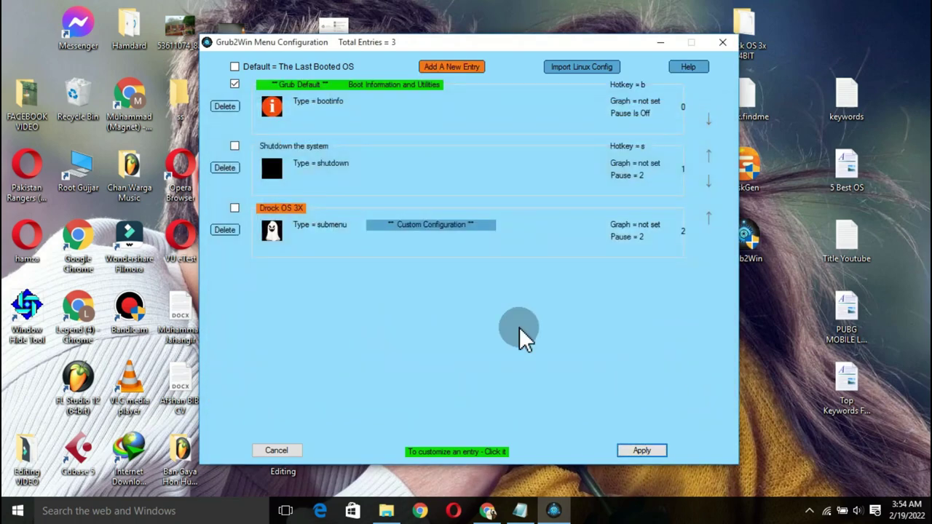
Step: Make Drock OS 3X the Grub default, apply the boot menu configuration, and close Grub2Win
left_click(234, 209)
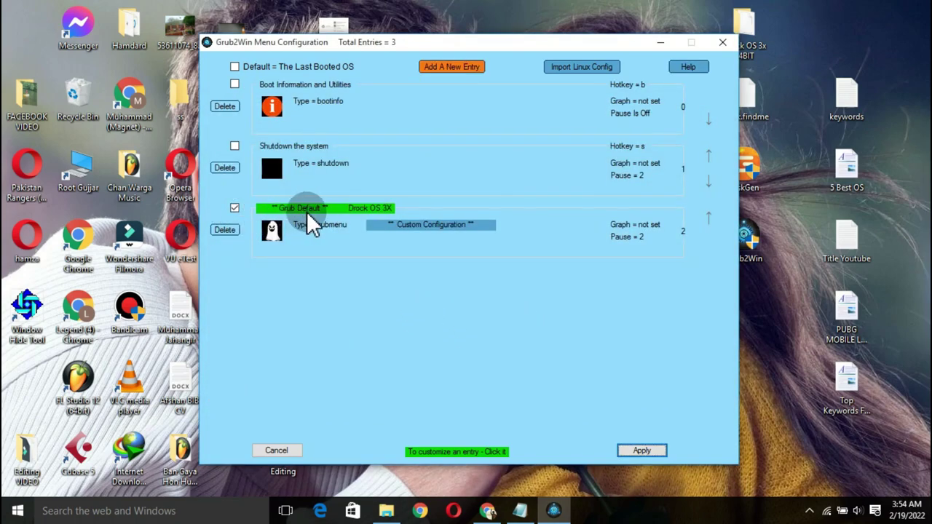
left_click(639, 456)
left_click(634, 451)
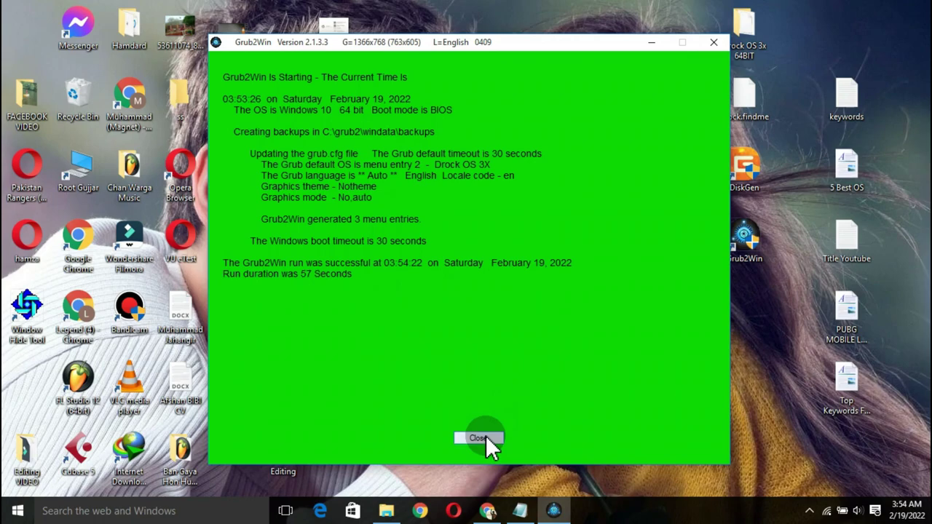
left_click(486, 437)
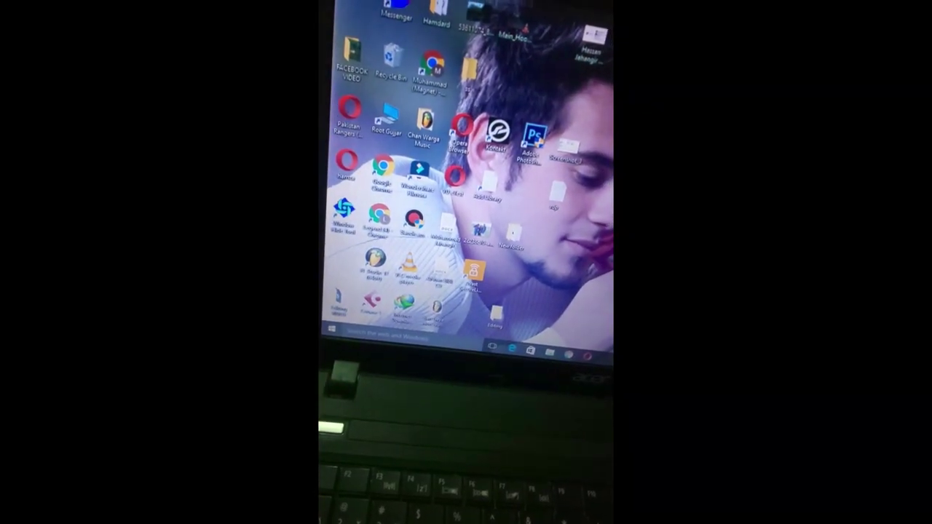
key("super")
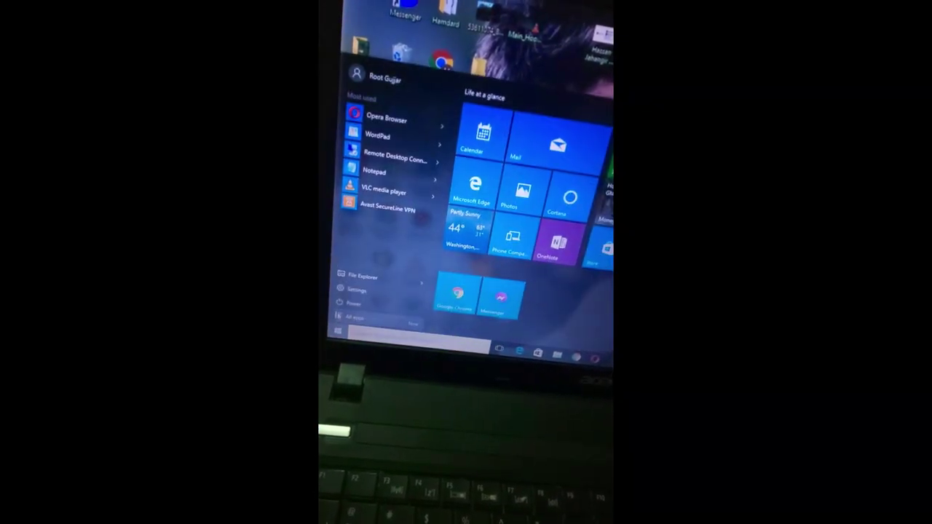
left_click(353, 302)
left_click(358, 288)
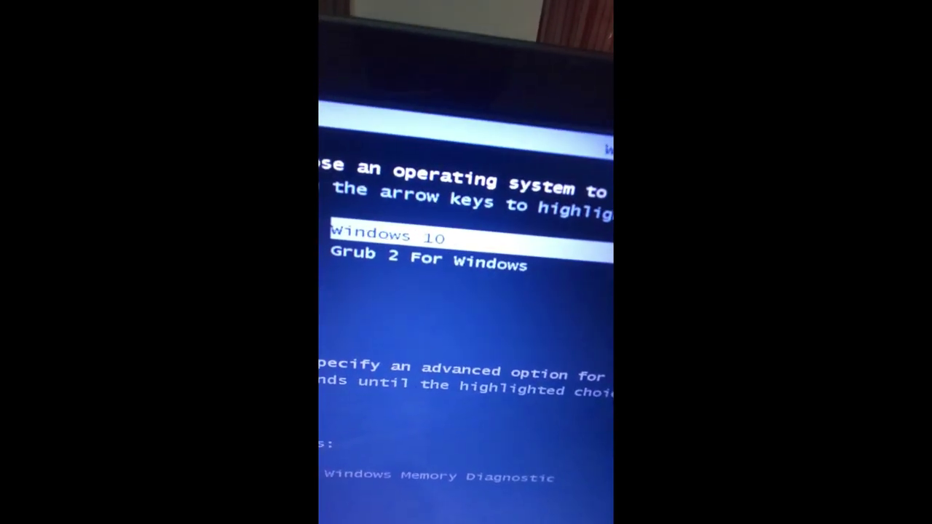
key("Down")
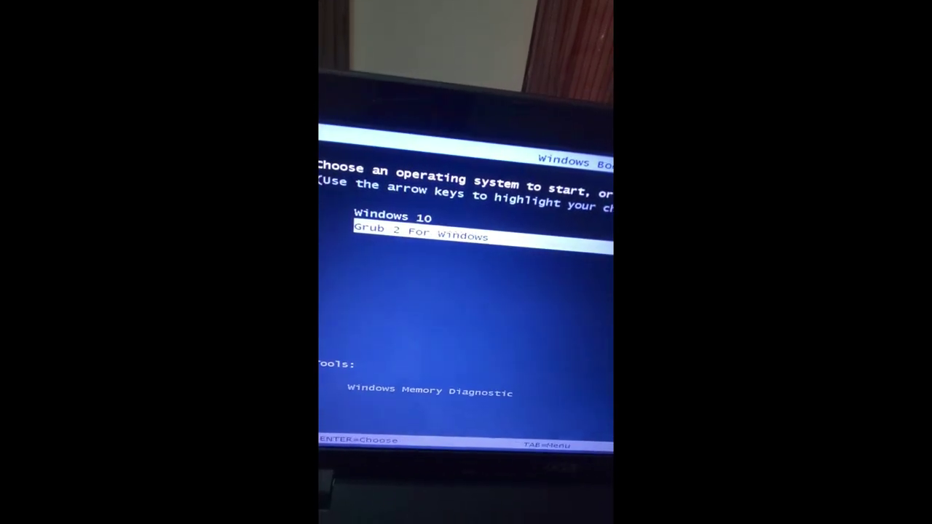
key("Return")
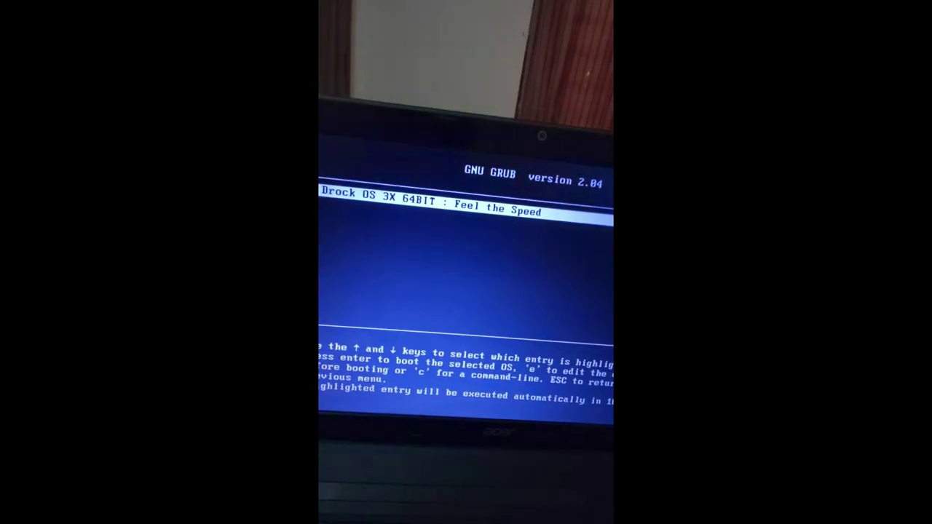
key("Return")
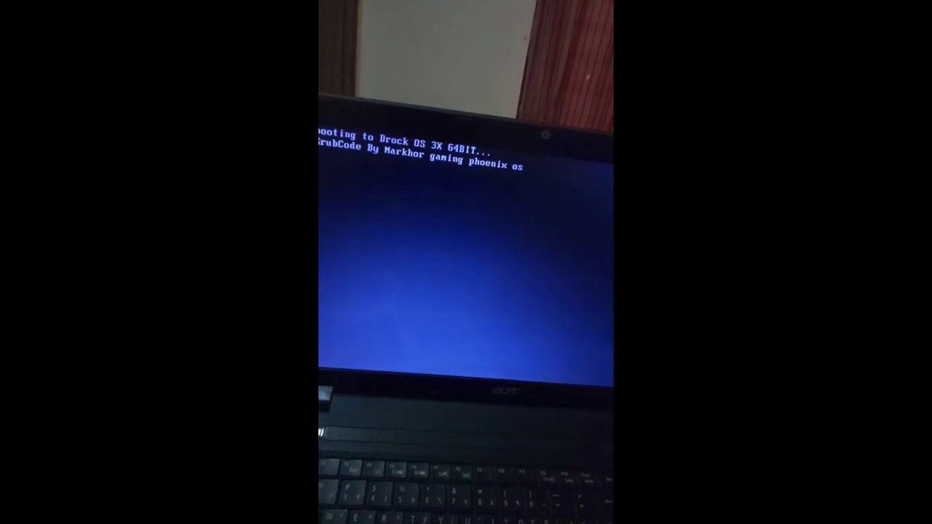